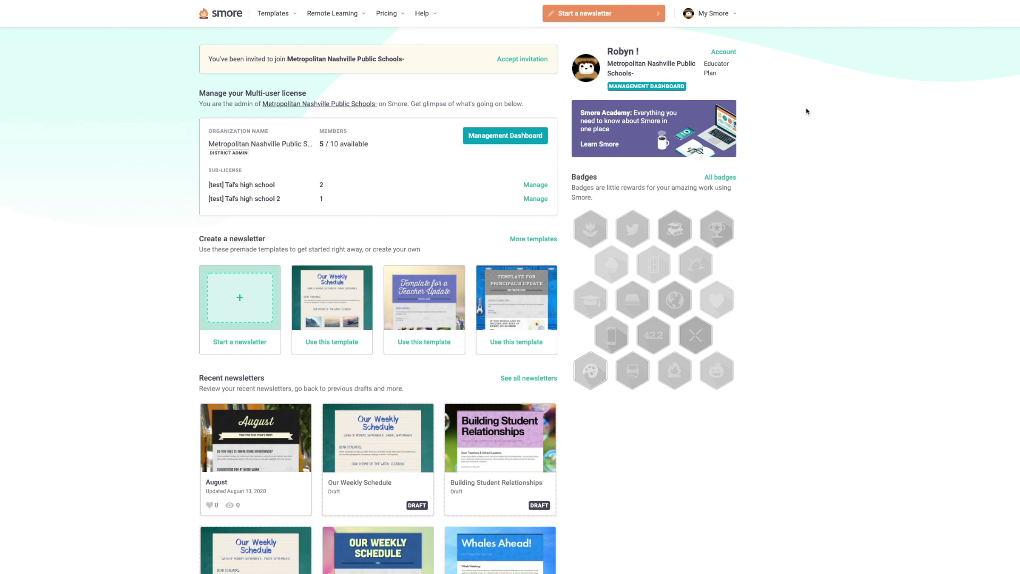
Open the My Newsletters library from the My Smore account menu.
left_click(700, 21)
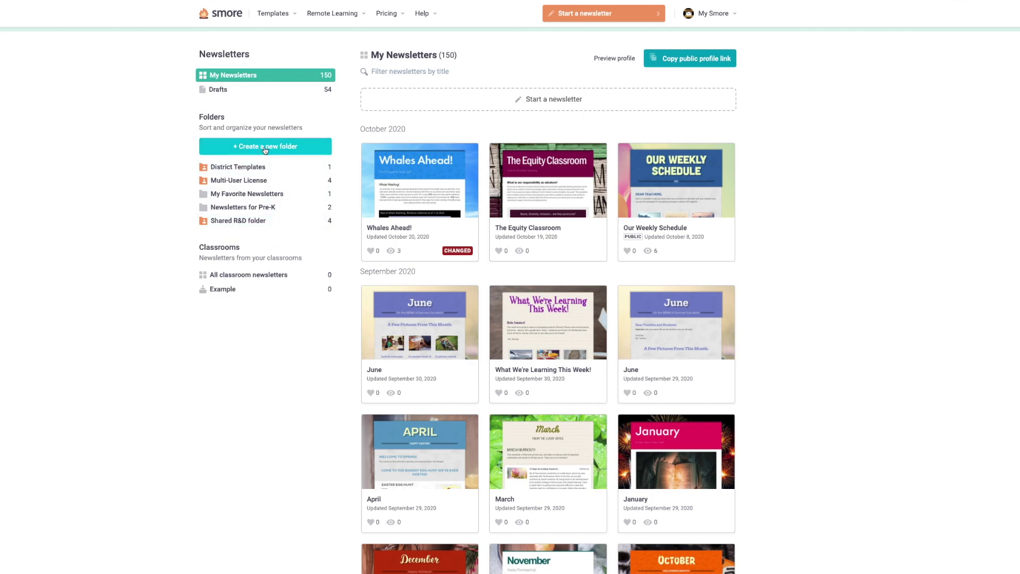
Create a new folder named 'School Templates'.
left_click(264, 151)
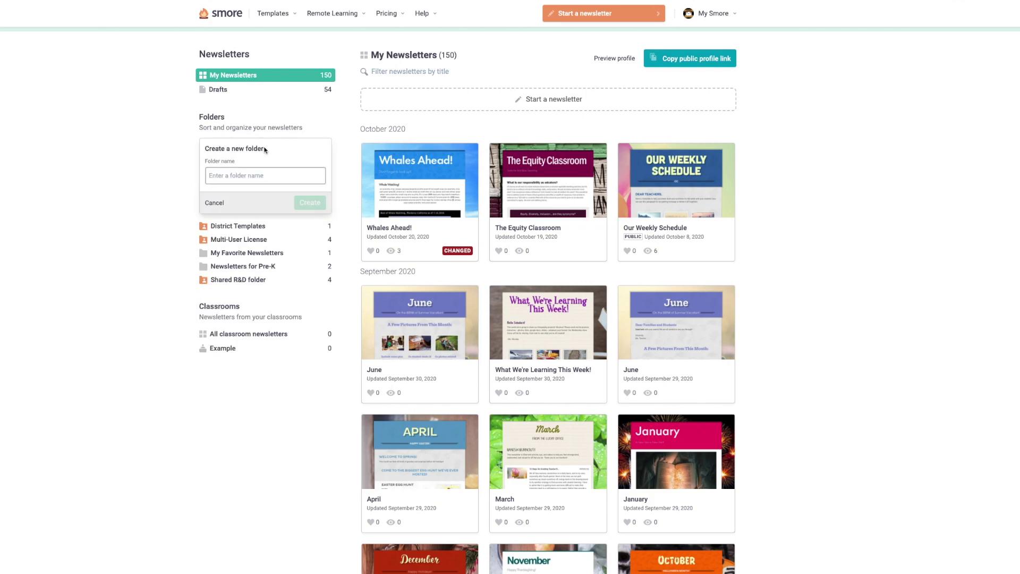
type("School")
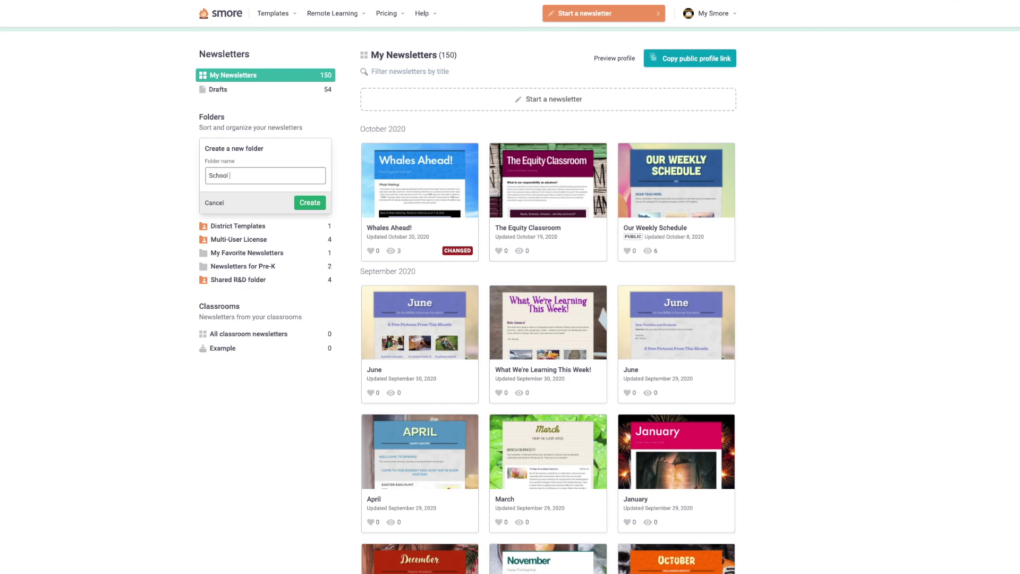
type(" Templates")
left_click(304, 206)
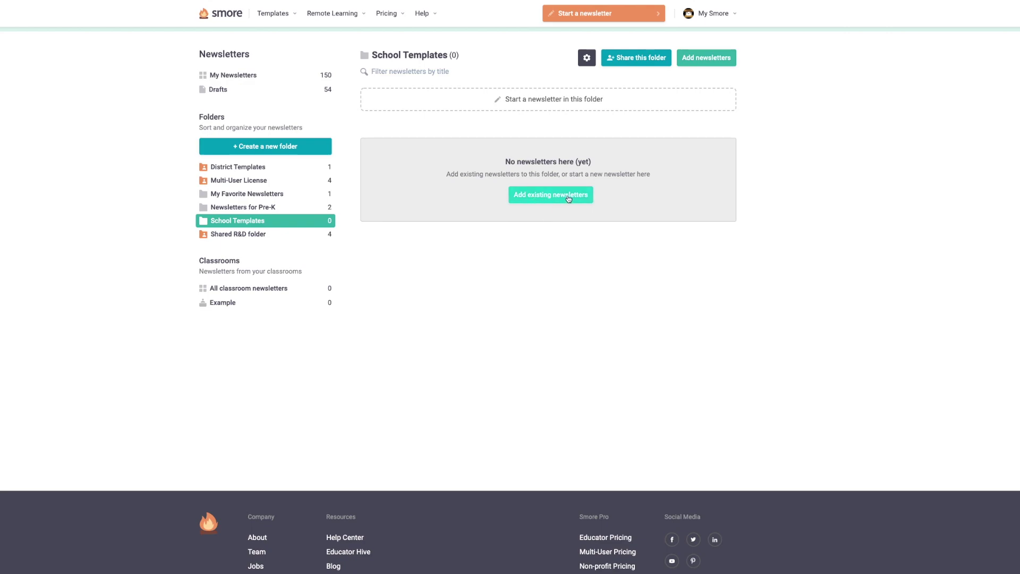
Add only the November newsletter to School Templates from the existing newsletters list.
left_click(550, 198)
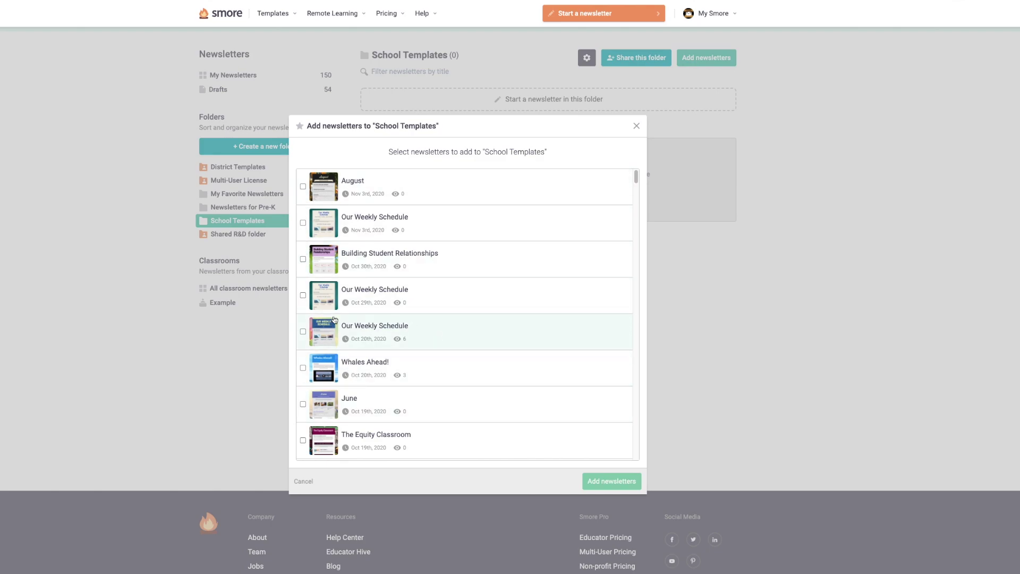
scroll(389, 311, "down", 1)
scroll(389, 307, "down", 10)
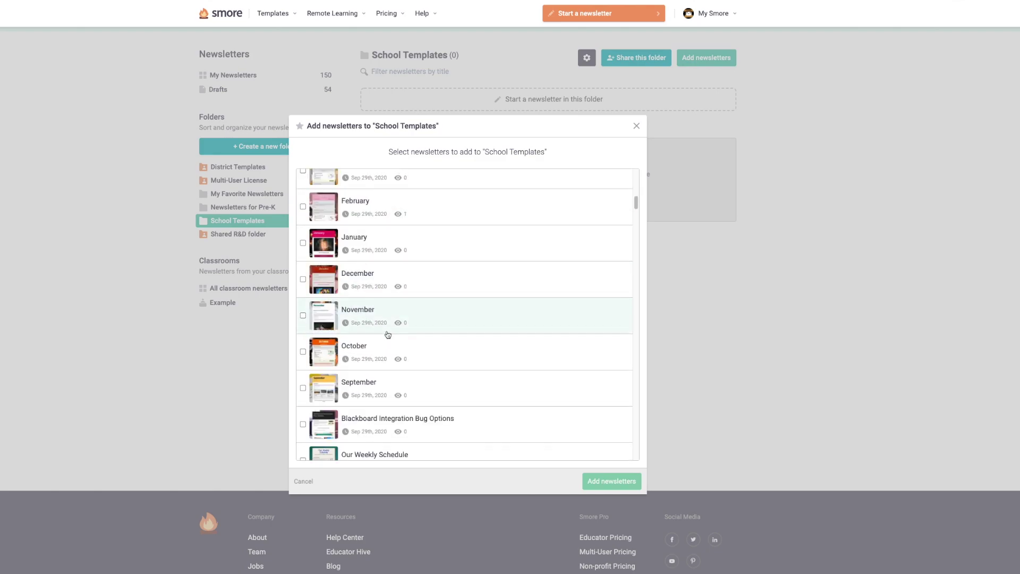
scroll(388, 336, "down", 2)
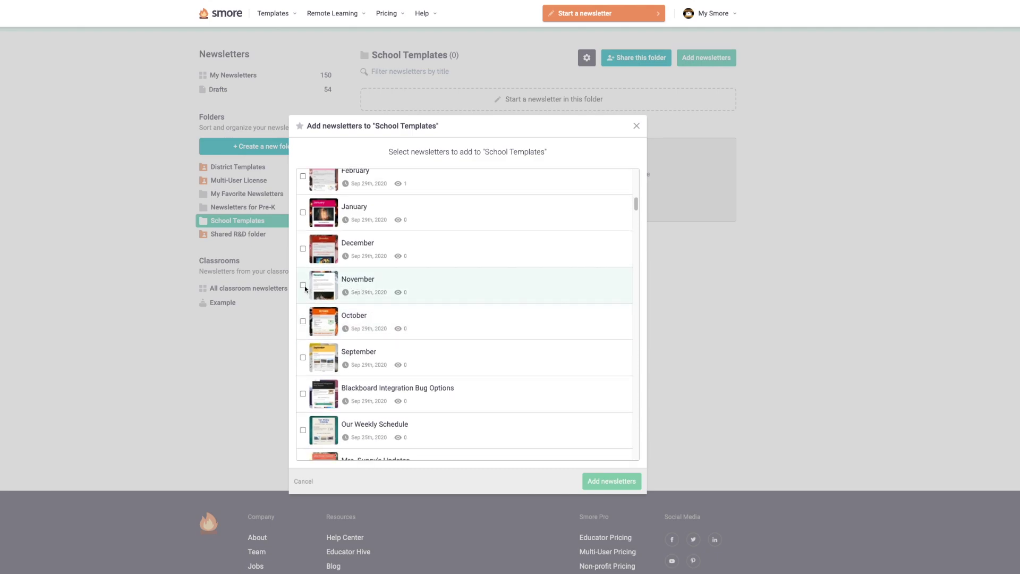
left_click(304, 285)
left_click(302, 321)
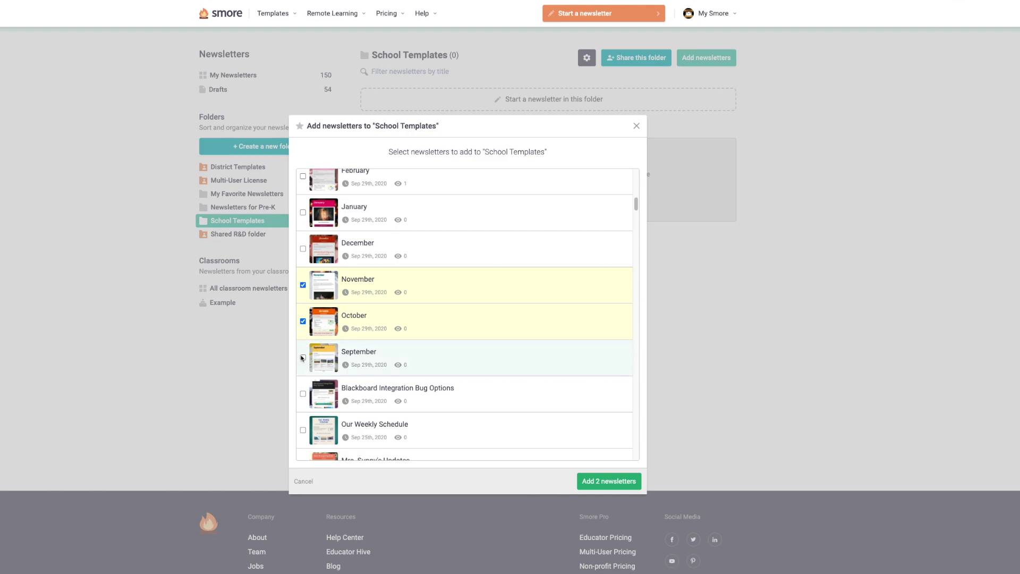
left_click(303, 322)
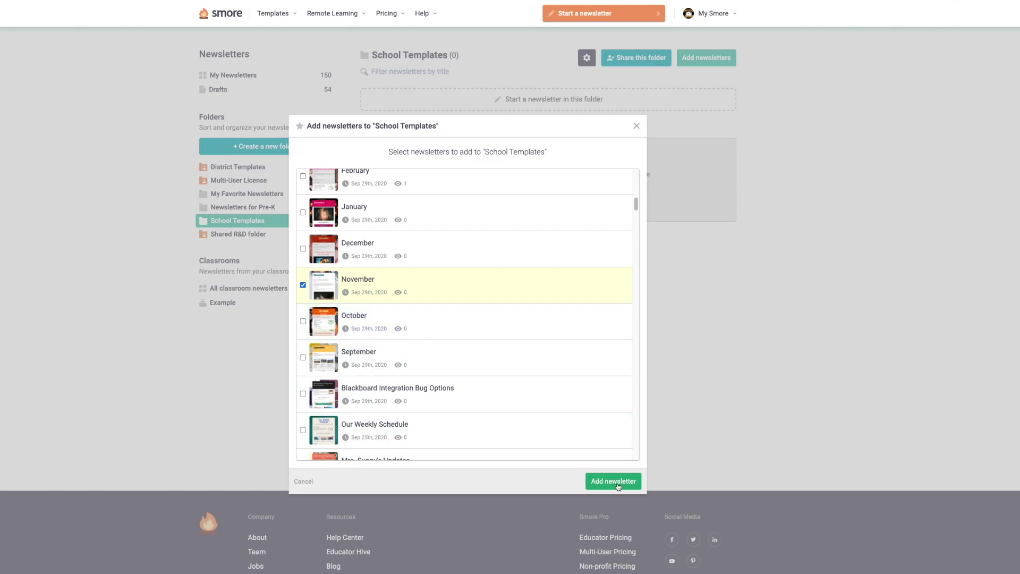
left_click(618, 482)
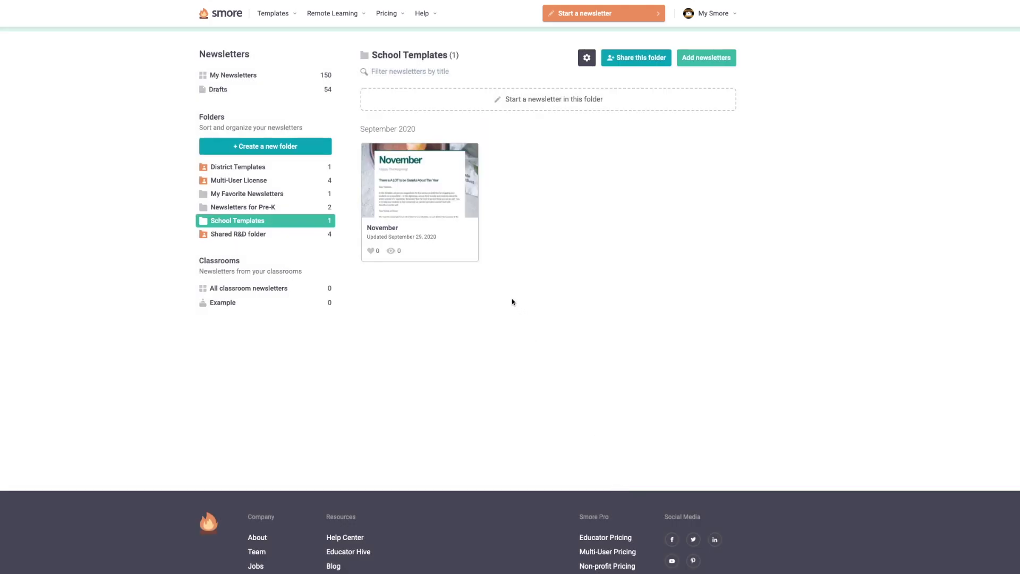
Locate the Share this folder control at the top of School Templates.
mouse_move(473, 201)
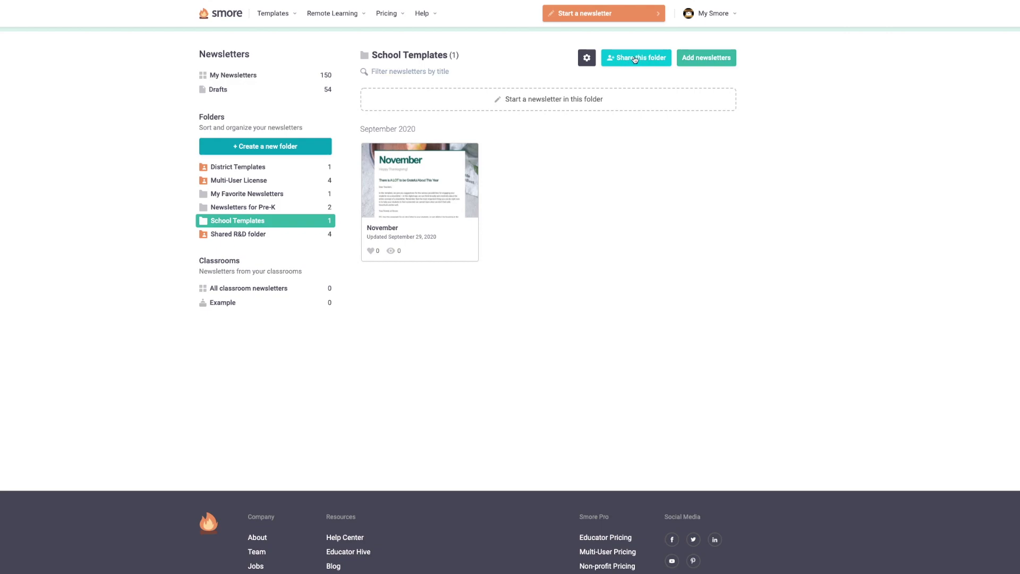
Add Smorino District (all members), found by searching 'smorin', to the School Templates folder's members.
left_click(640, 59)
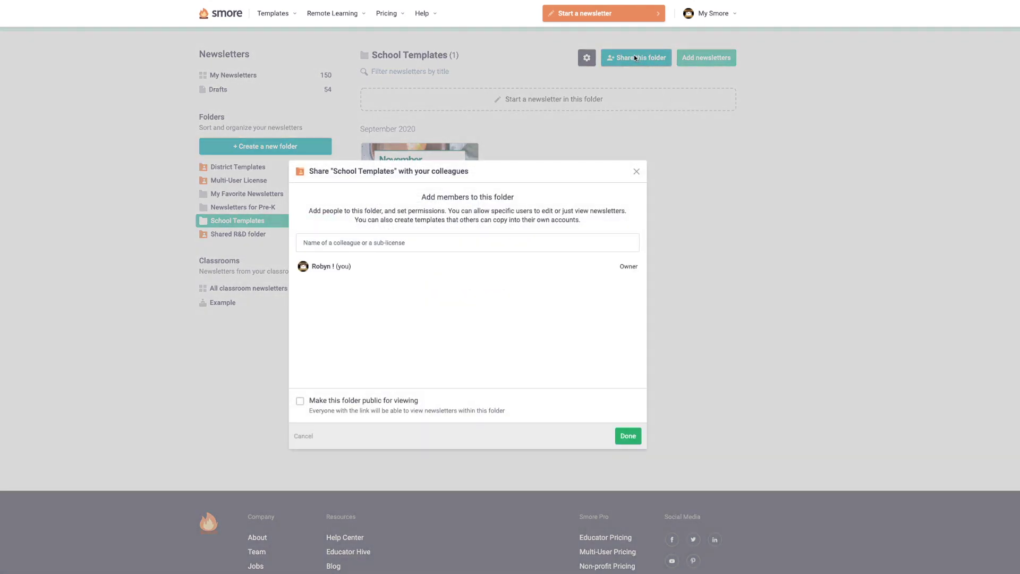
left_click(370, 243)
type("smo")
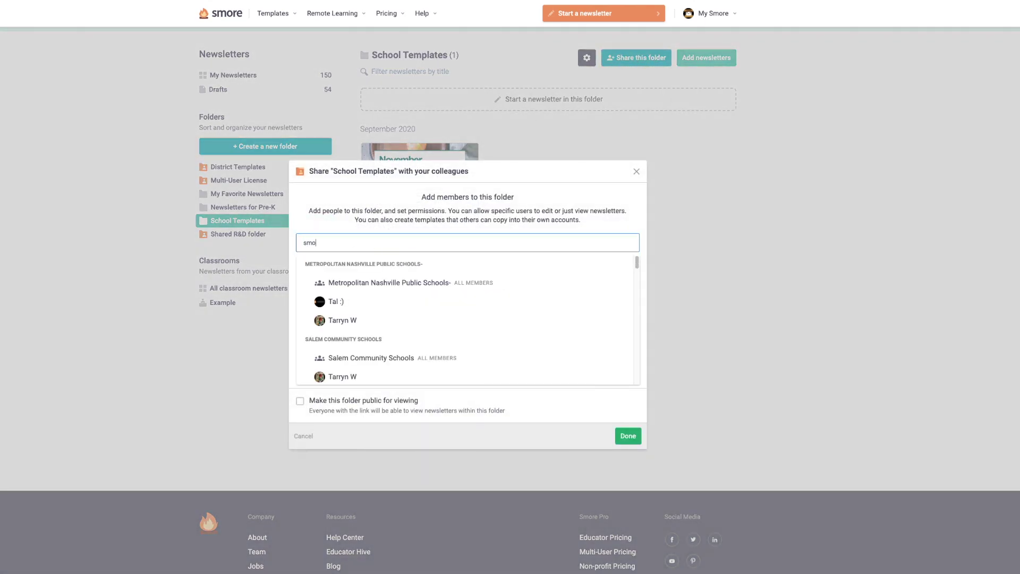
type("rin")
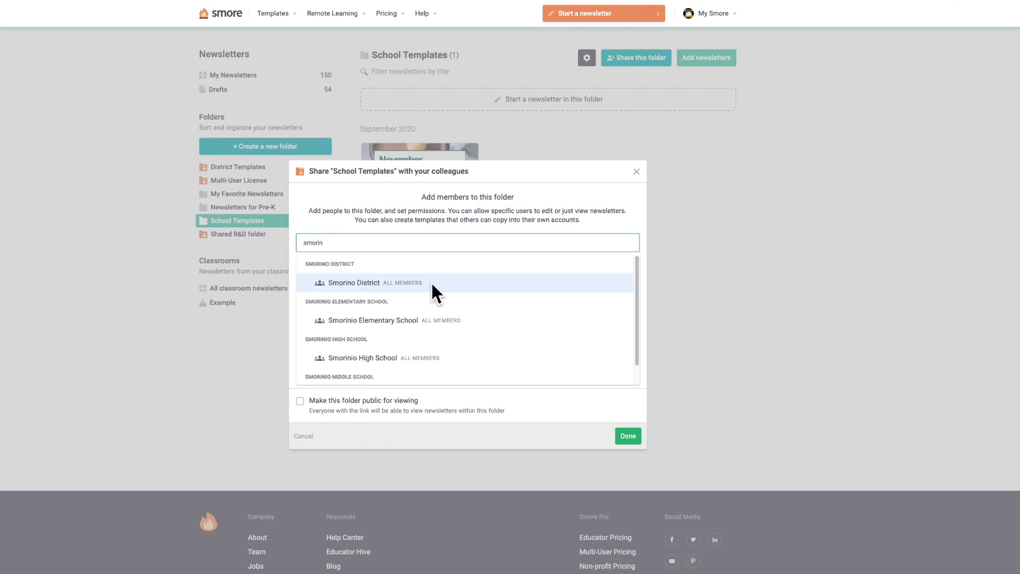
left_click(413, 284)
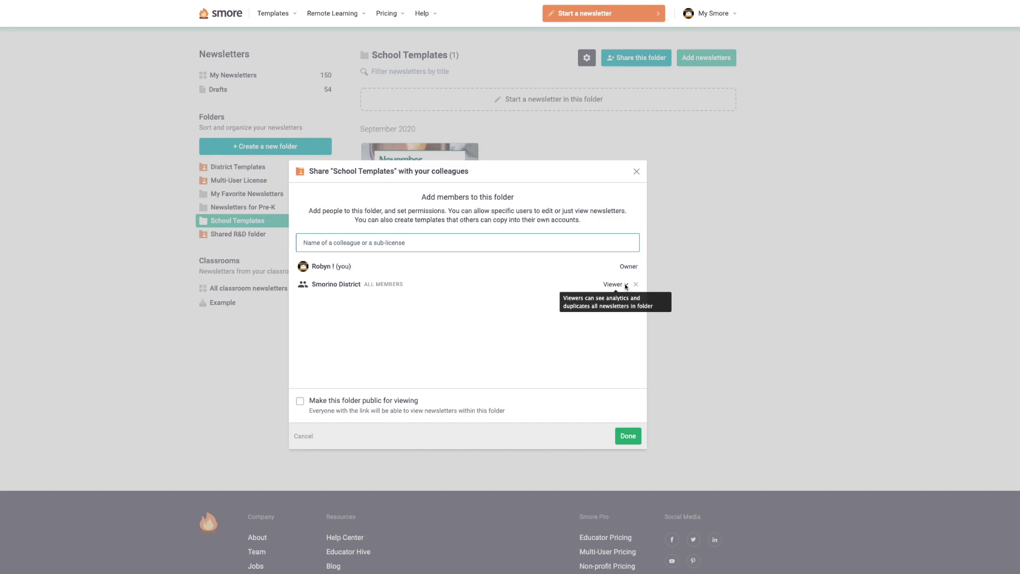
Set Smorino District's permission to Viewer and confirm the School Templates sharing.
left_click(626, 285)
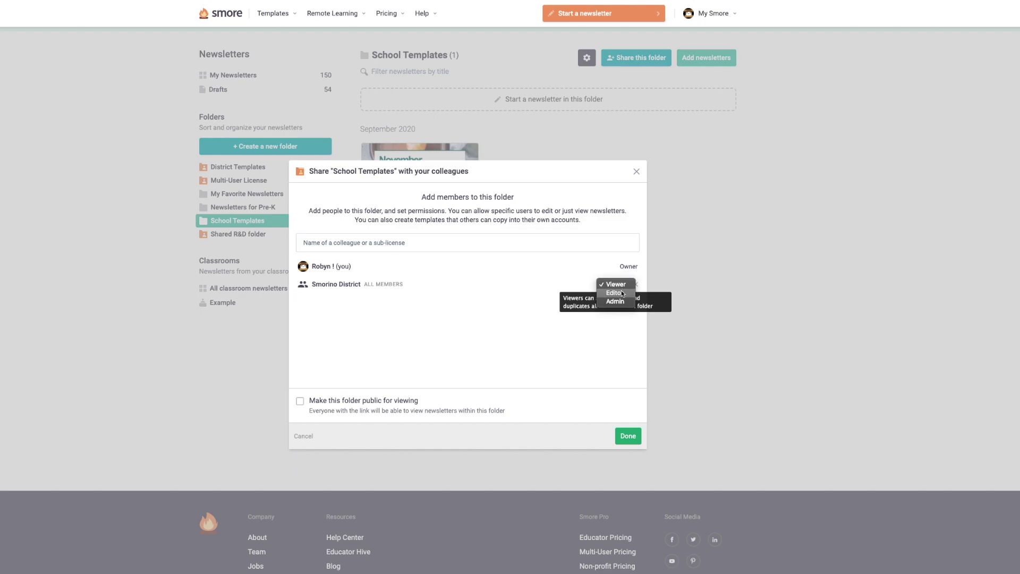
left_click(622, 294)
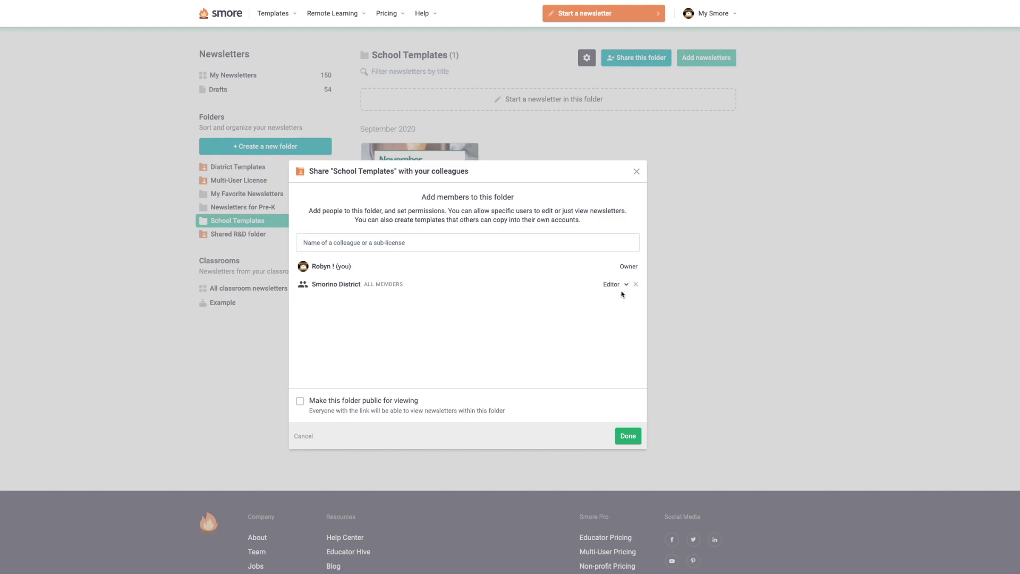
left_click(621, 286)
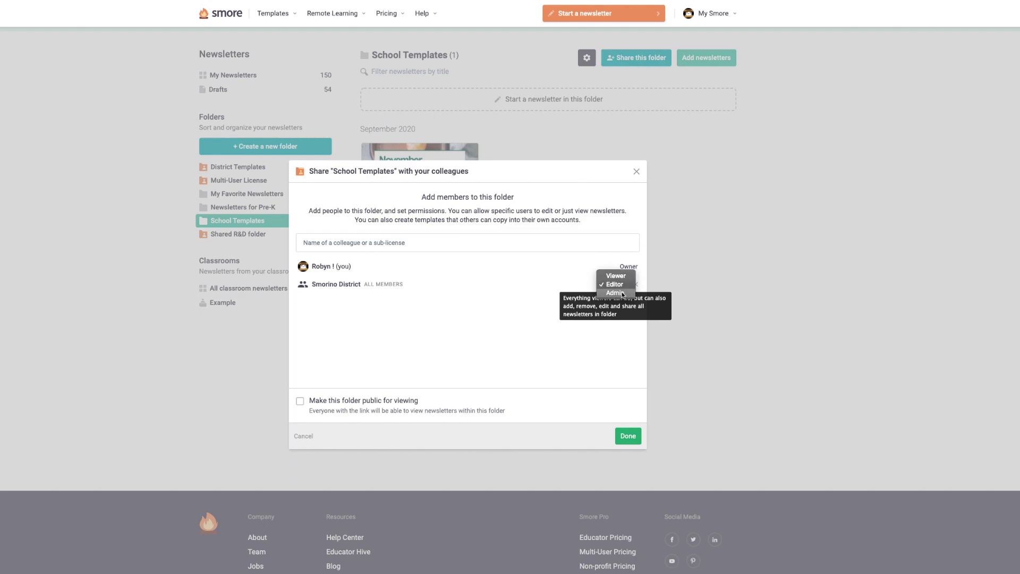
left_click(616, 300)
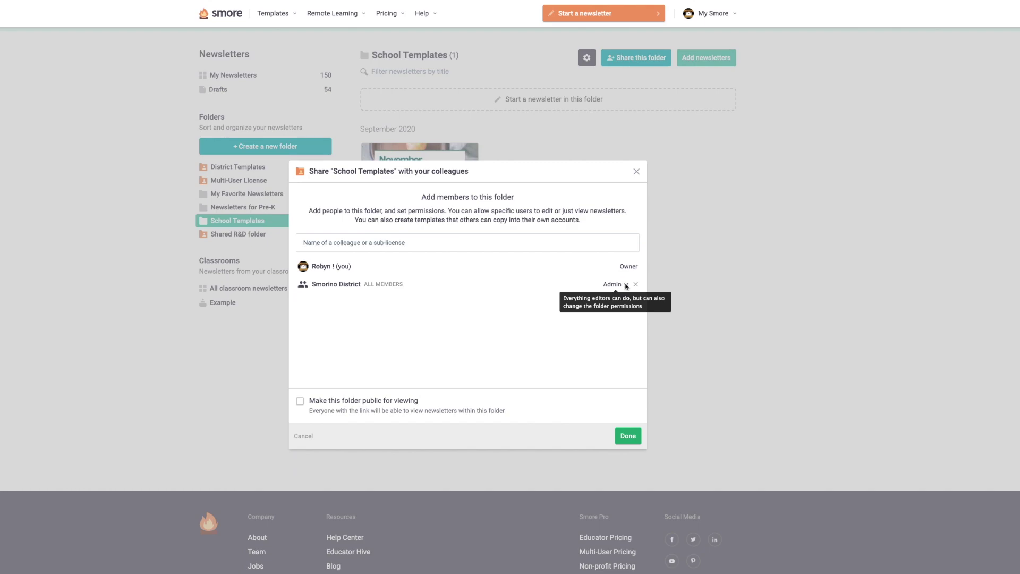
left_click(627, 285)
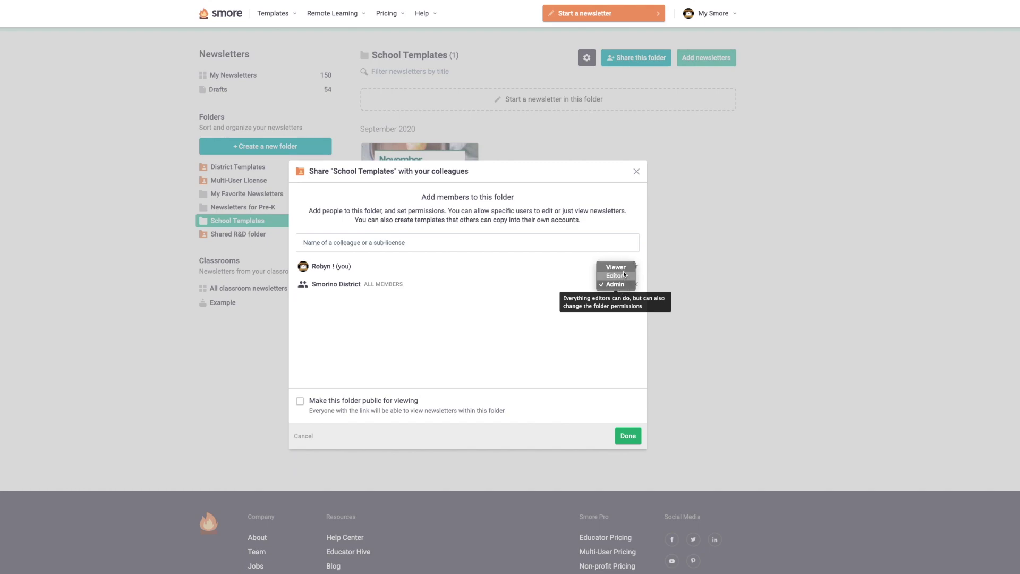
left_click(619, 267)
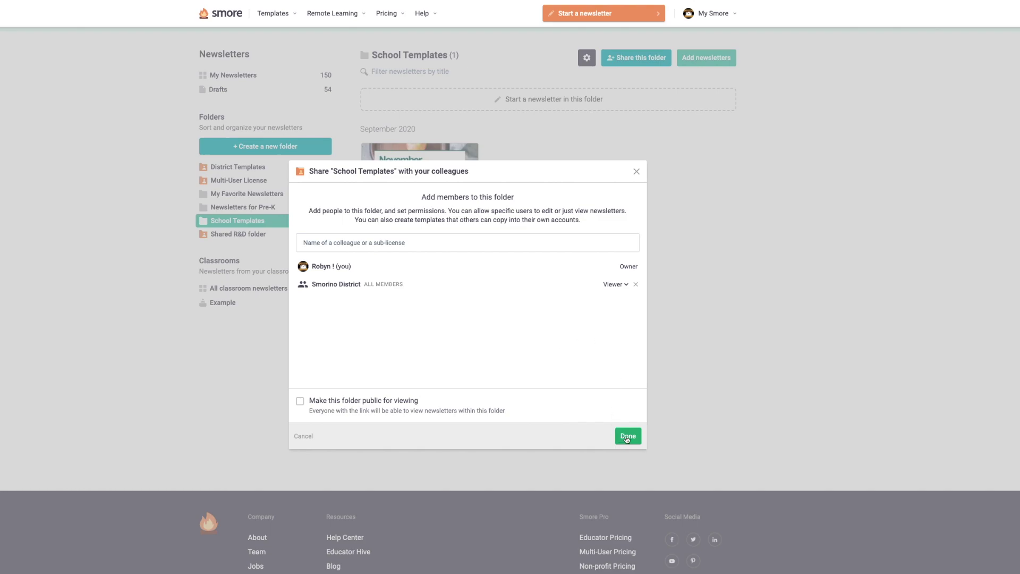
left_click(627, 439)
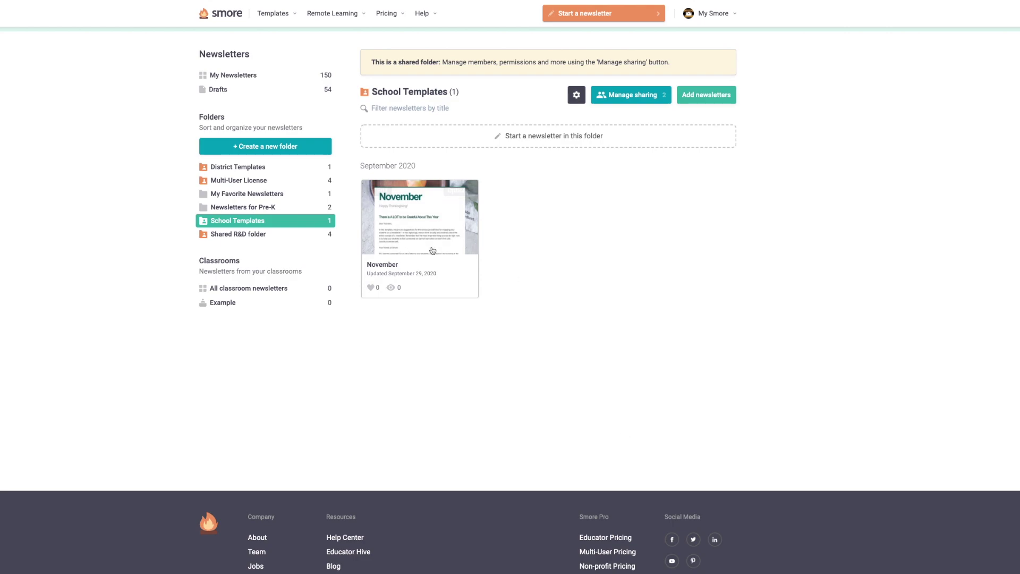
left_click(204, 226)
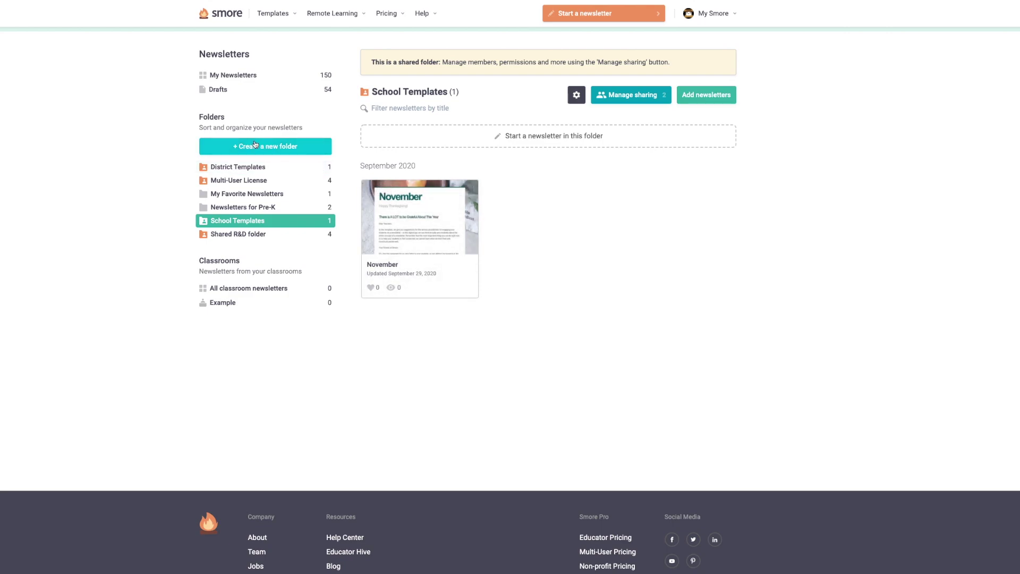
Create a new folder named 'Holiday Newsletters'.
left_click(256, 147)
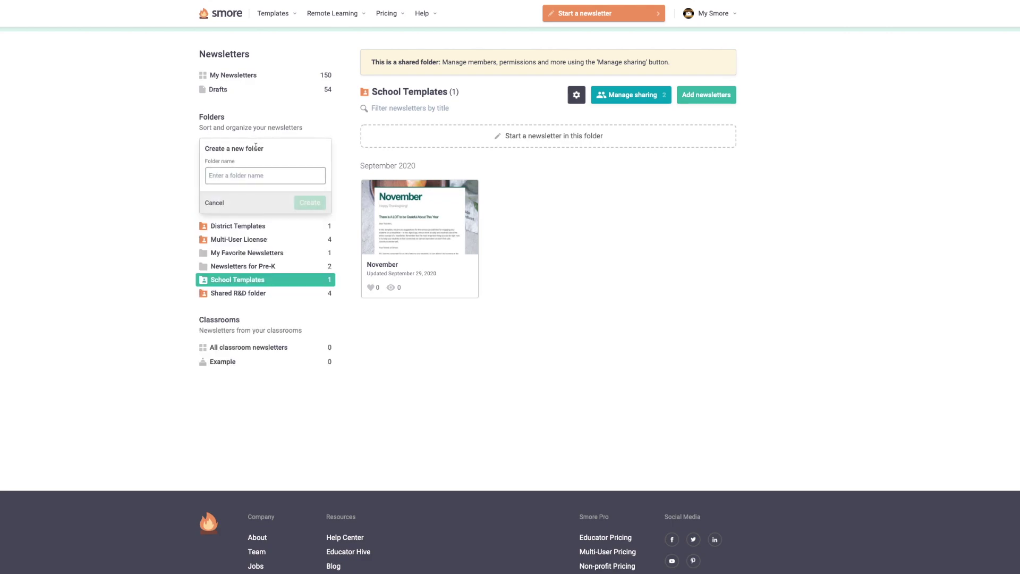
type("Holiday Newsletters")
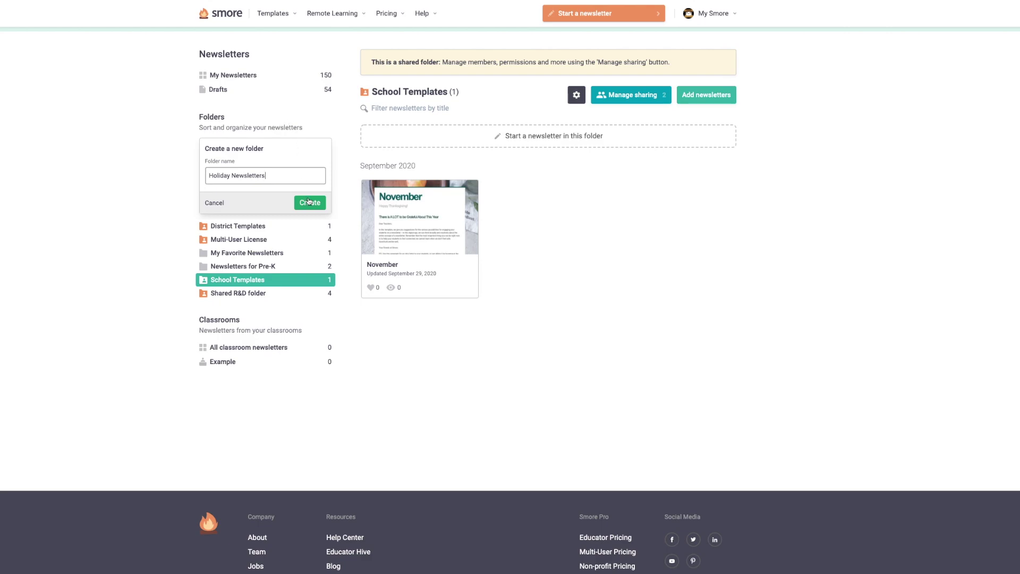
left_click(308, 202)
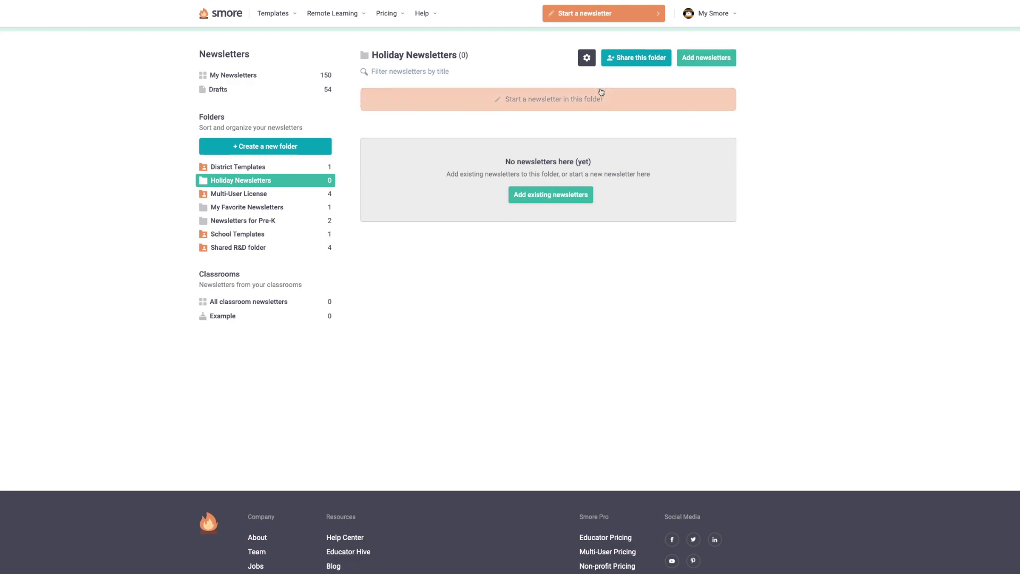
Share Holiday Newsletters with a colleague as Editor, then reopen its sharing settings.
left_click(638, 60)
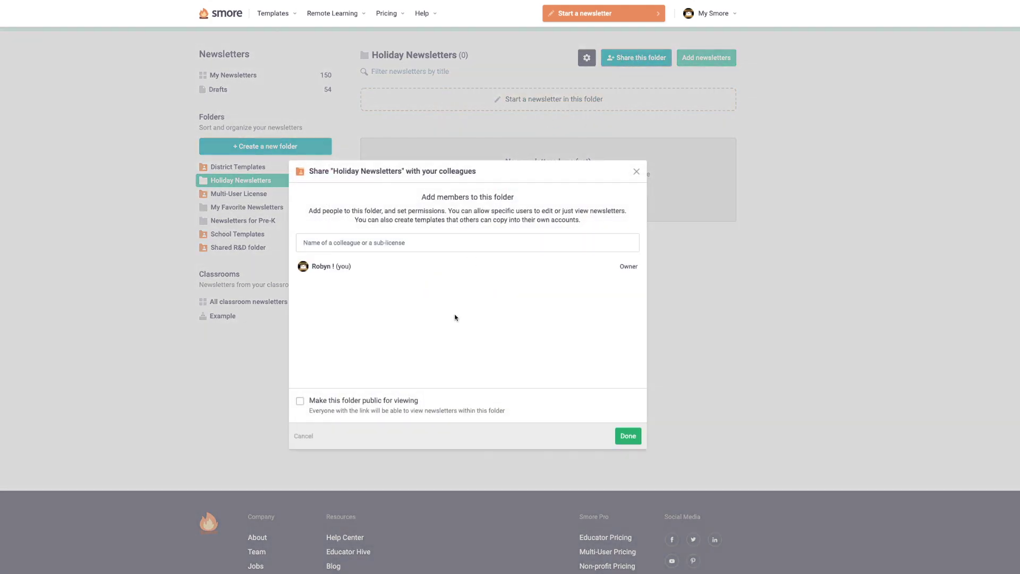
left_click(445, 246)
type("Tal")
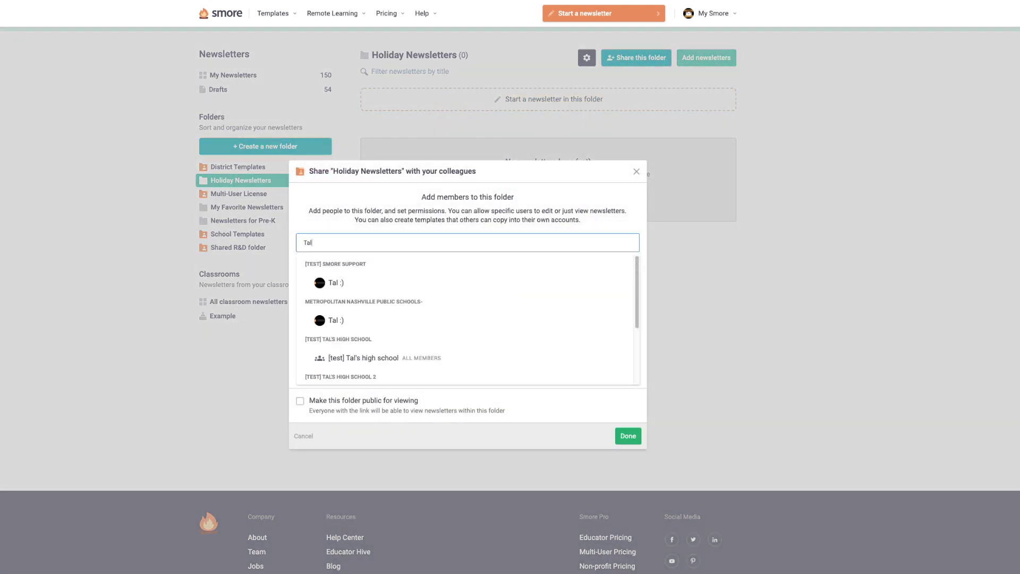
left_click(496, 278)
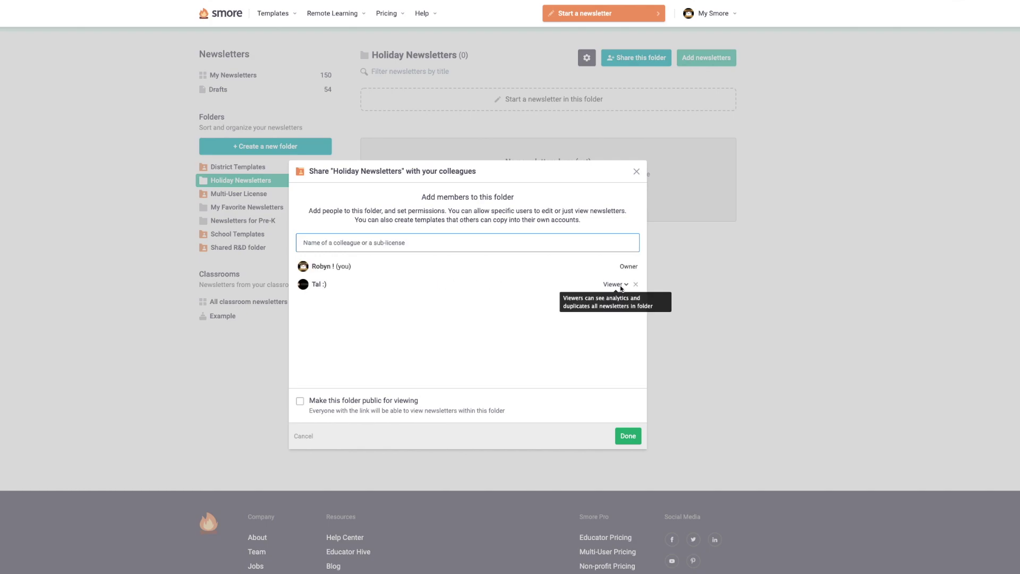
left_click(617, 284)
left_click(619, 294)
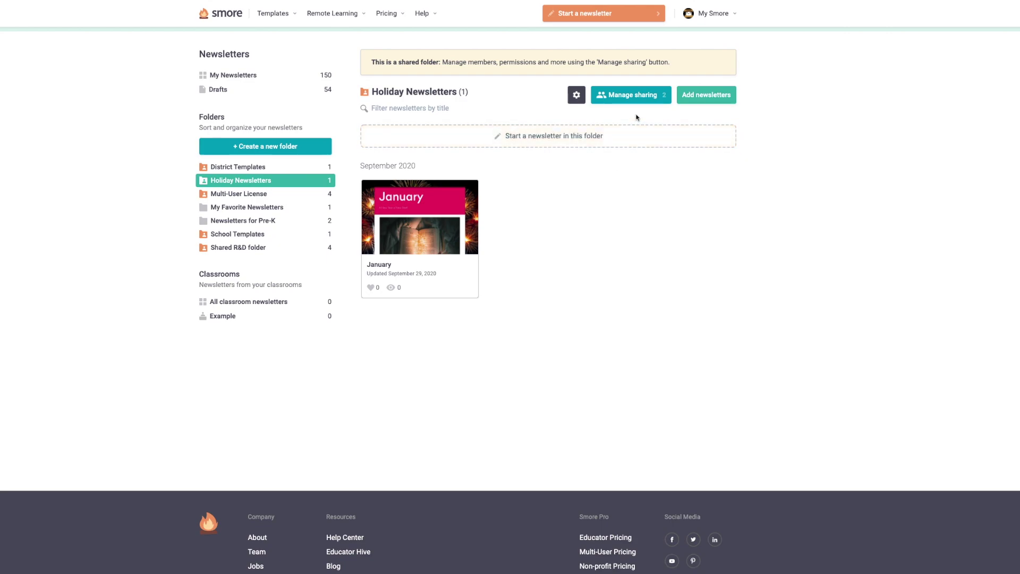
left_click(292, 178)
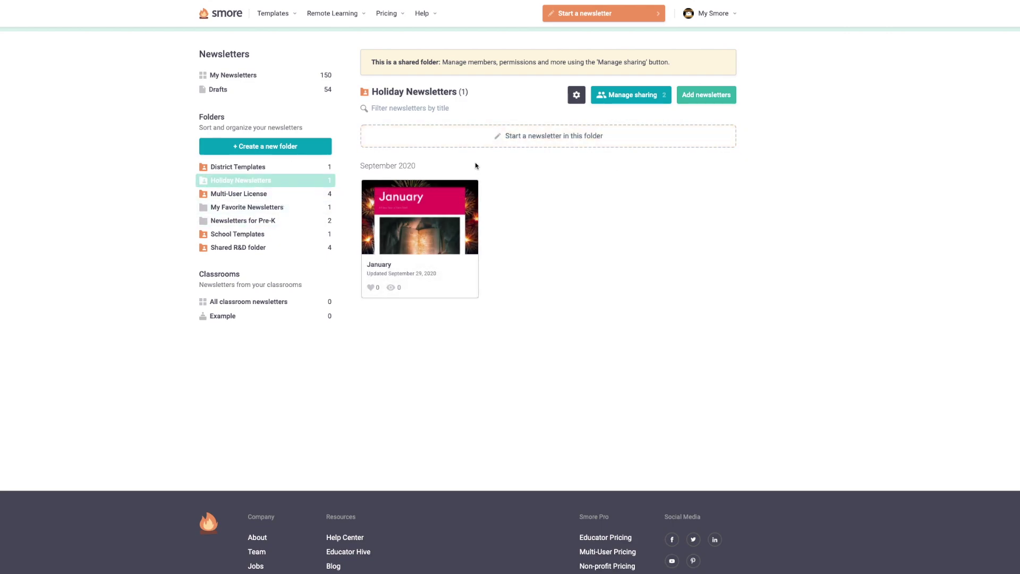
left_click(651, 96)
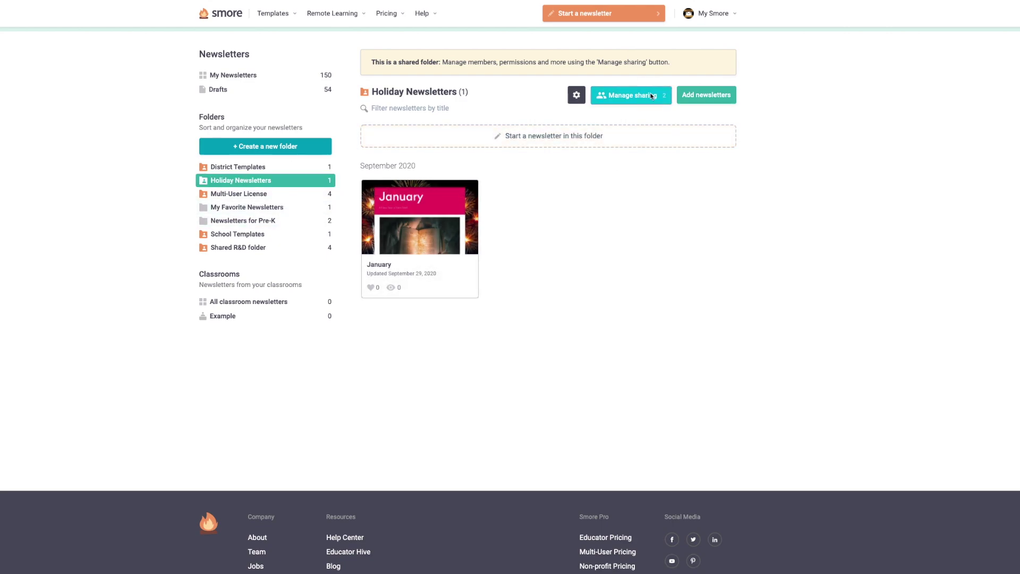
Add a second colleague to Holiday Newsletters by name search, keeping Viewer permission.
left_click(397, 244)
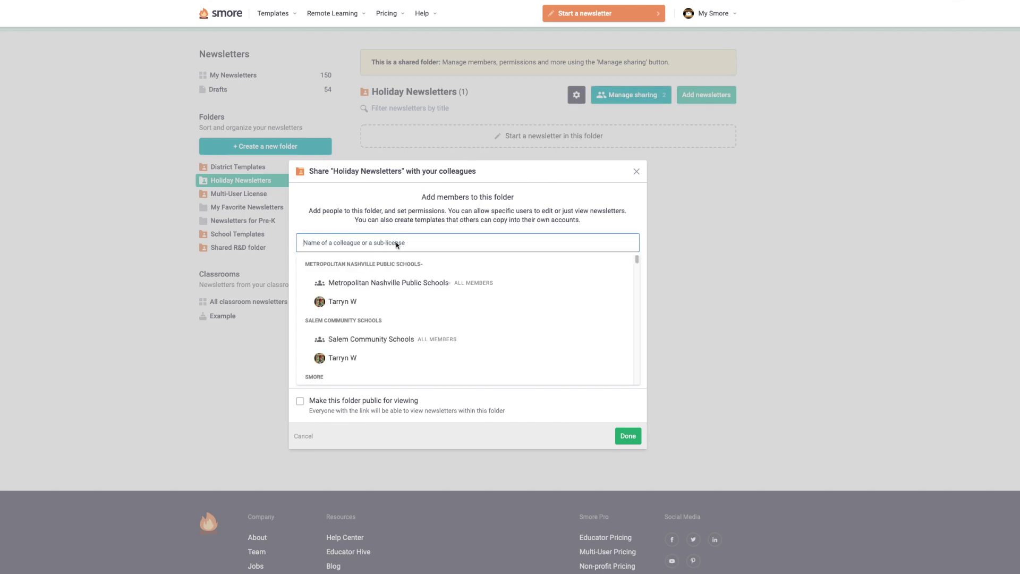
type("ally")
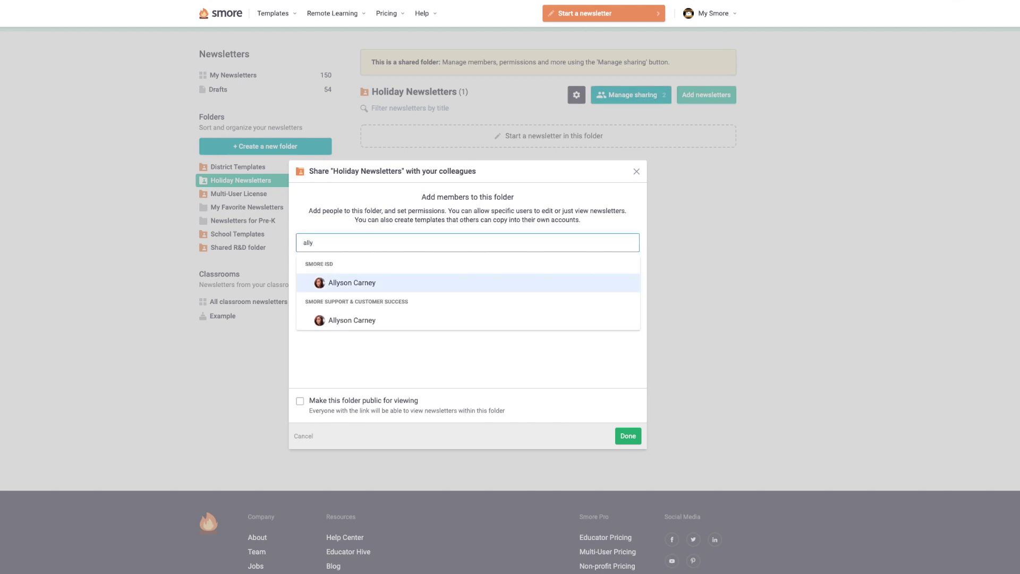
key("Return")
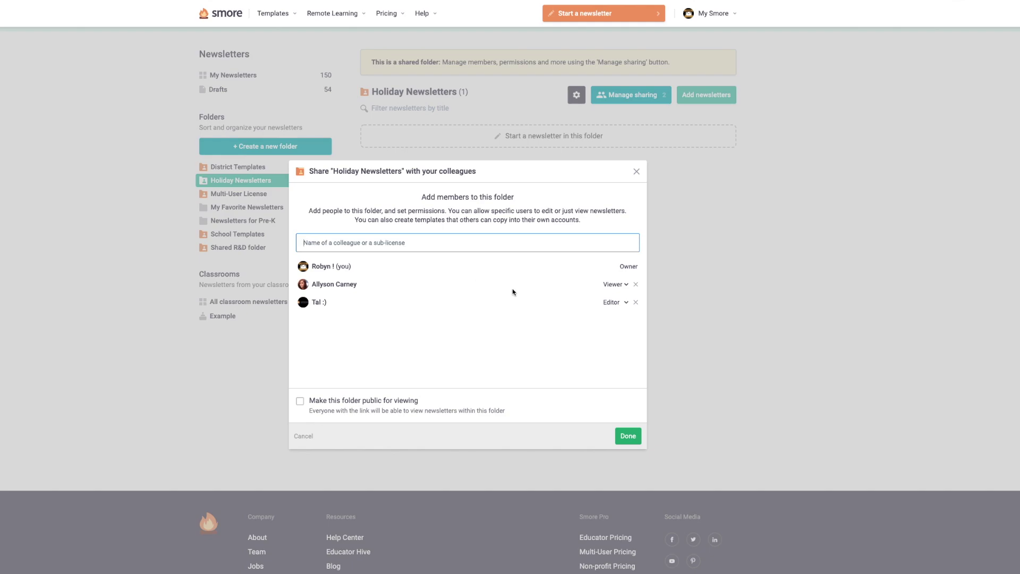
left_click(624, 285)
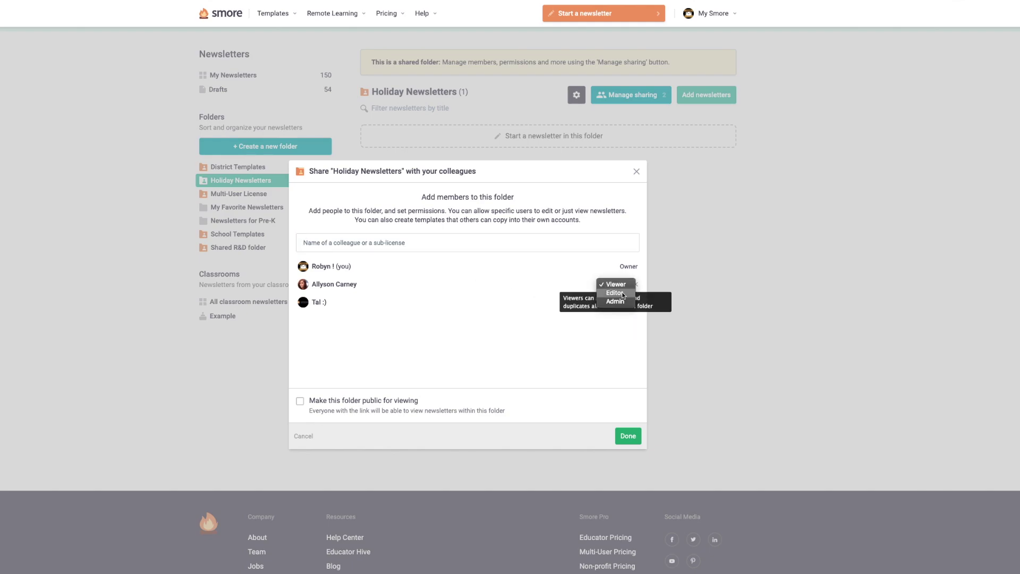
left_click(620, 287)
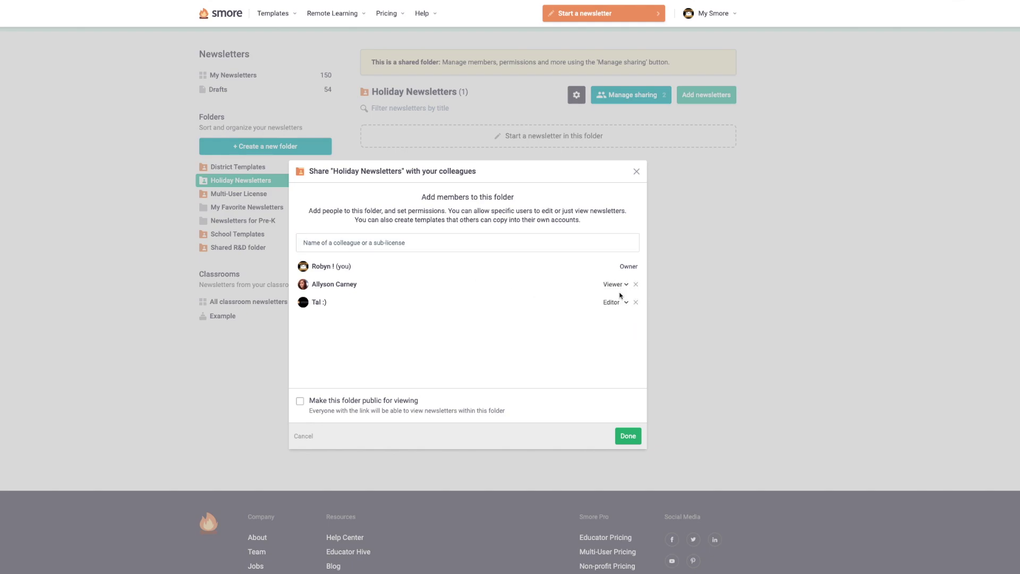